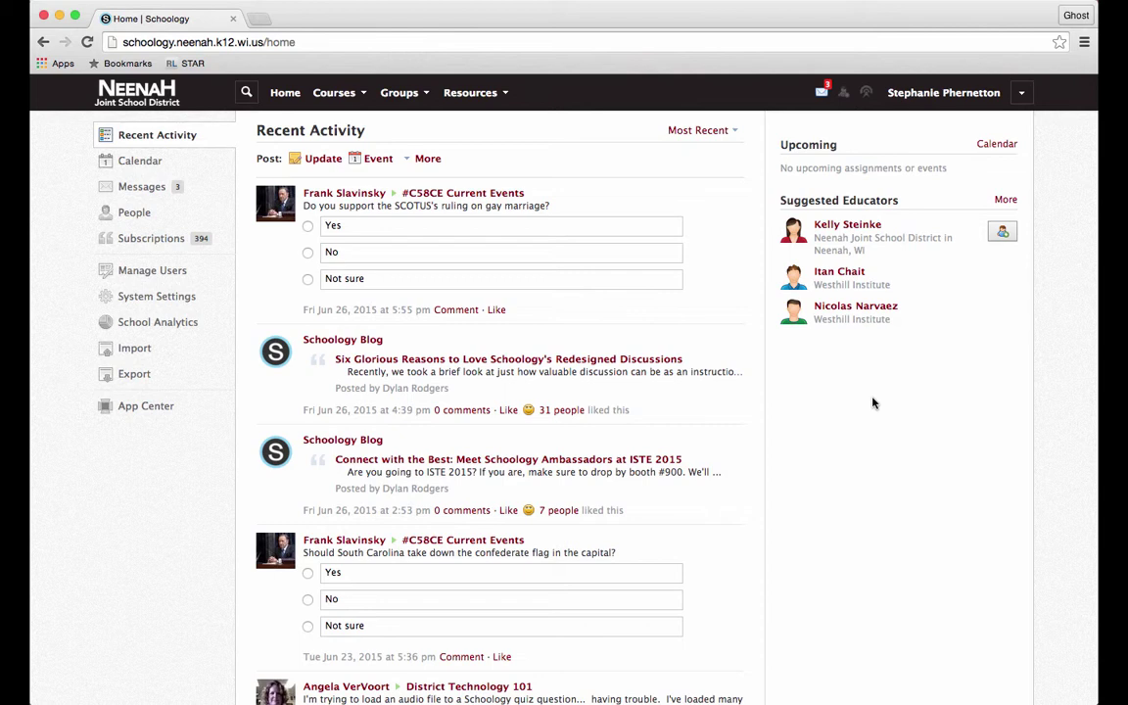
# - Open the Shattuck Middle School page and view its general contact information
pyautogui.click(1022, 94)
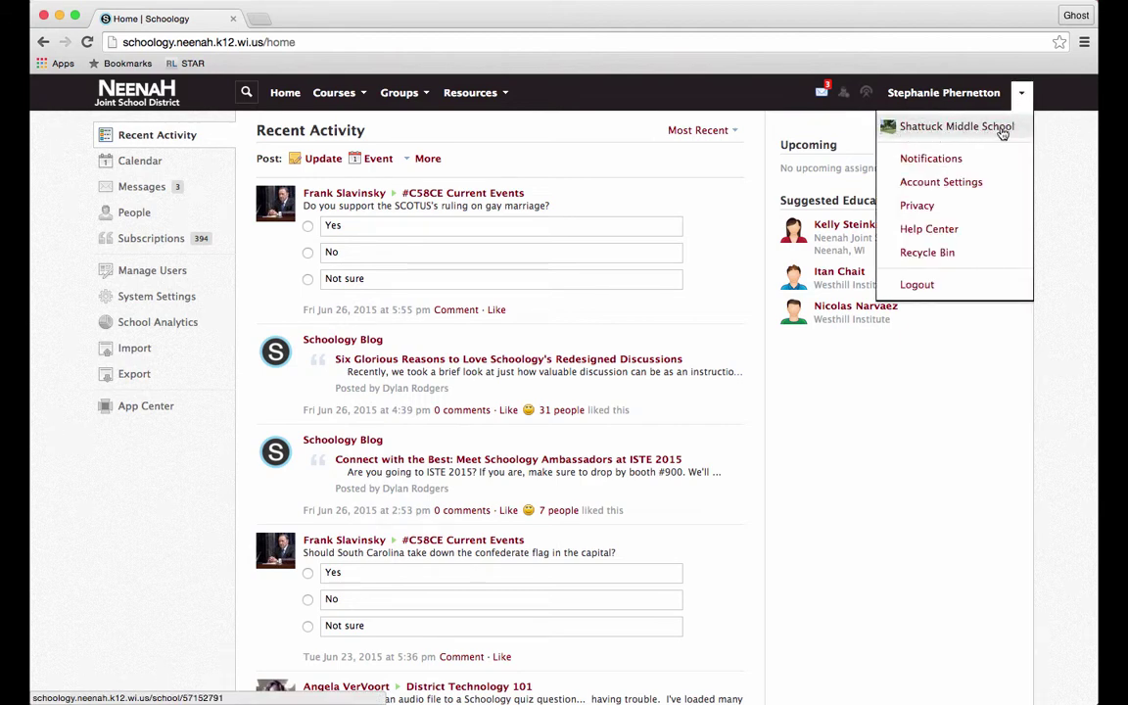
pyautogui.click(1002, 130)
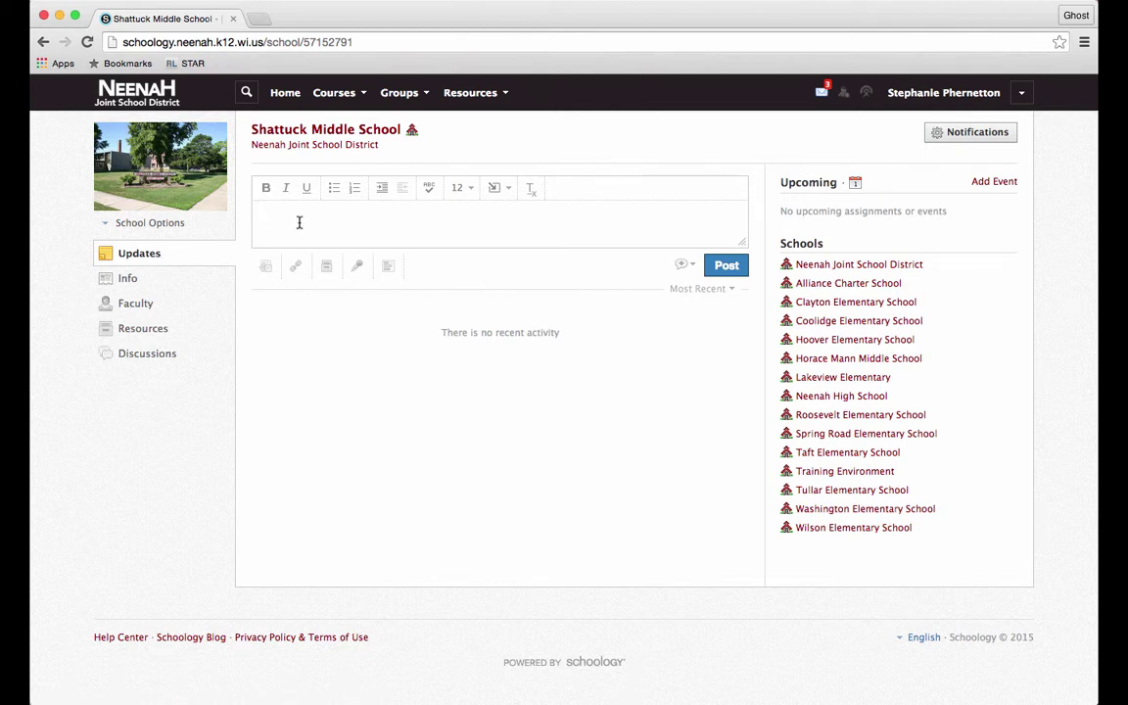
pyautogui.click(135, 279)
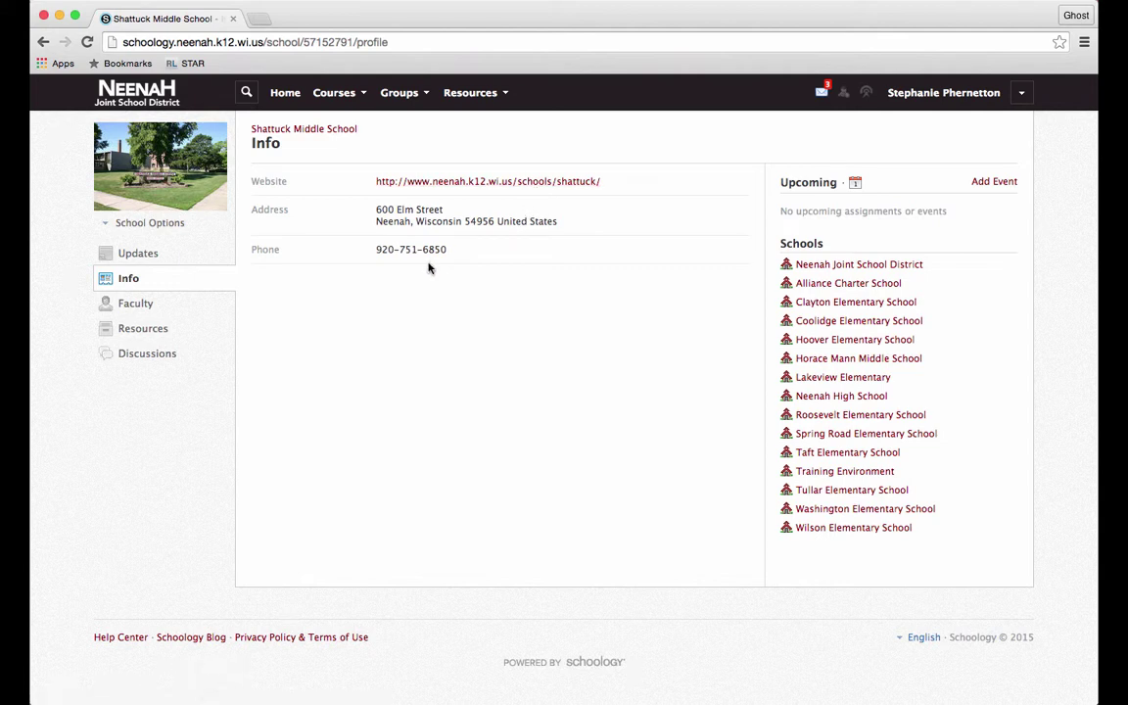
# - View the school's Resources collection and examine which kinds of items can be added to it
pyautogui.click(160, 328)
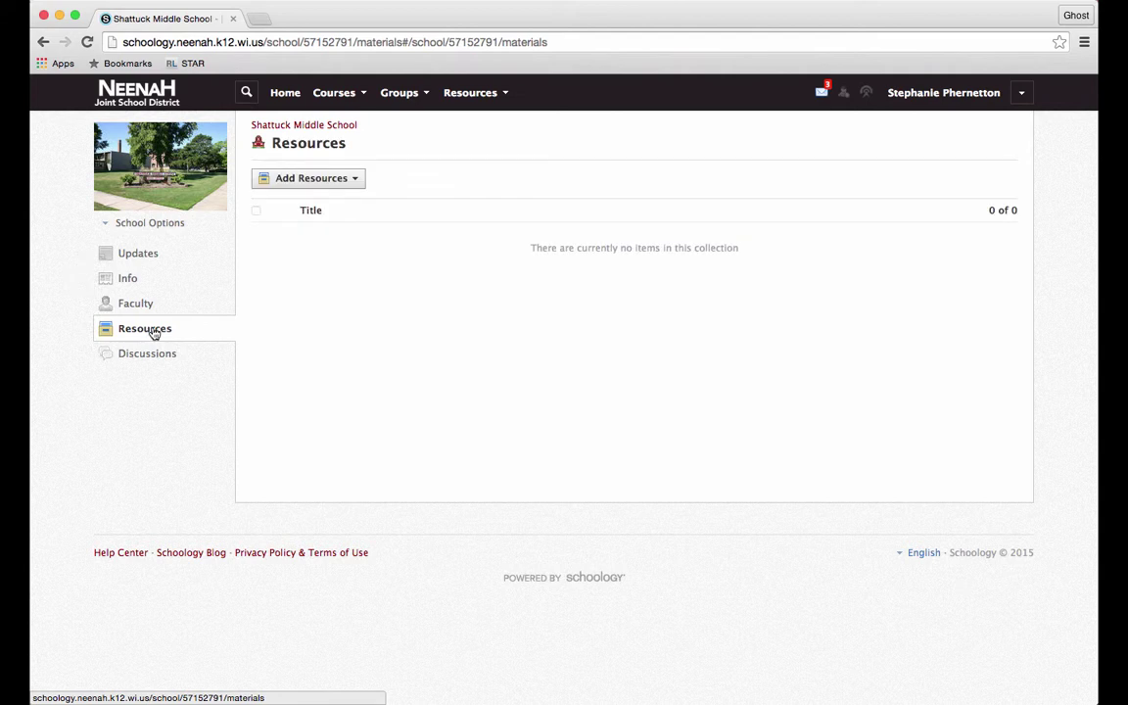
pyautogui.click(342, 182)
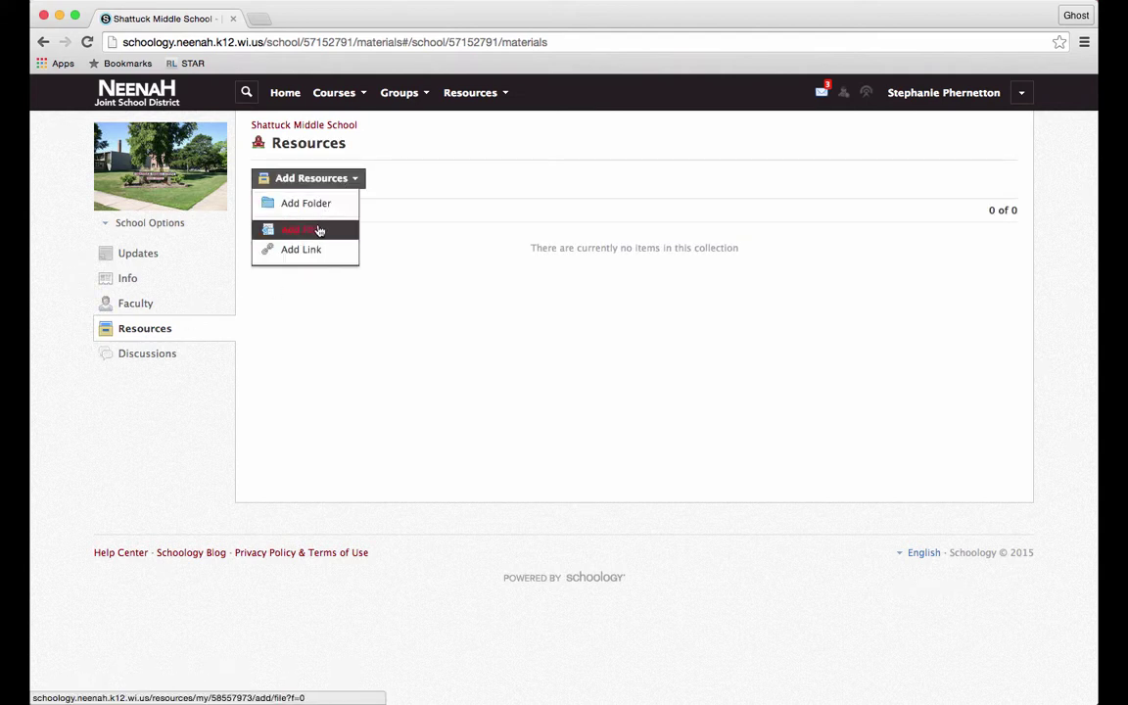
pyautogui.click(424, 271)
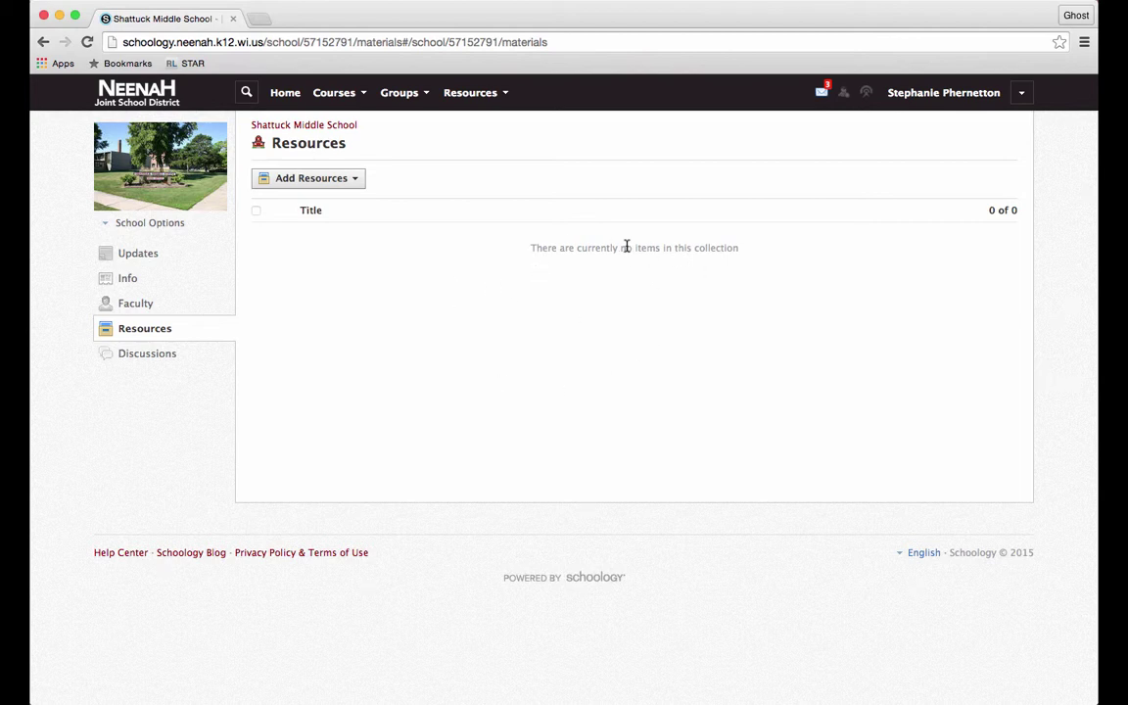
# - View the school's Discussions section and return to Updates with the post editor open
pyautogui.click(149, 358)
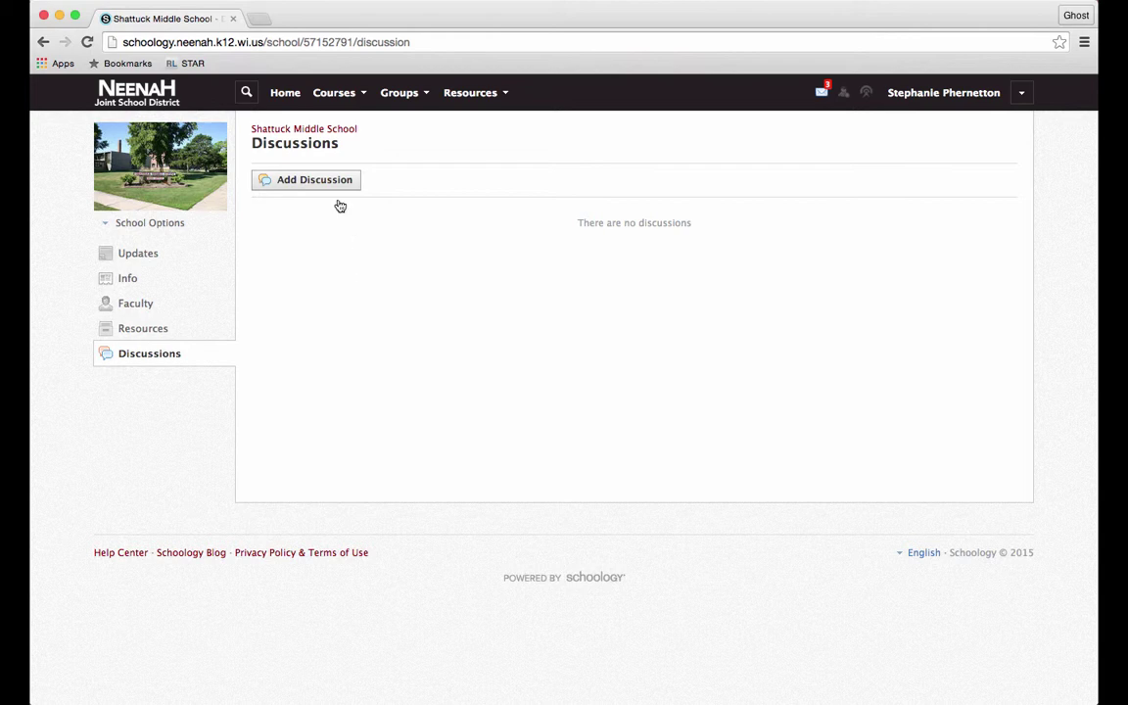
pyautogui.click(136, 258)
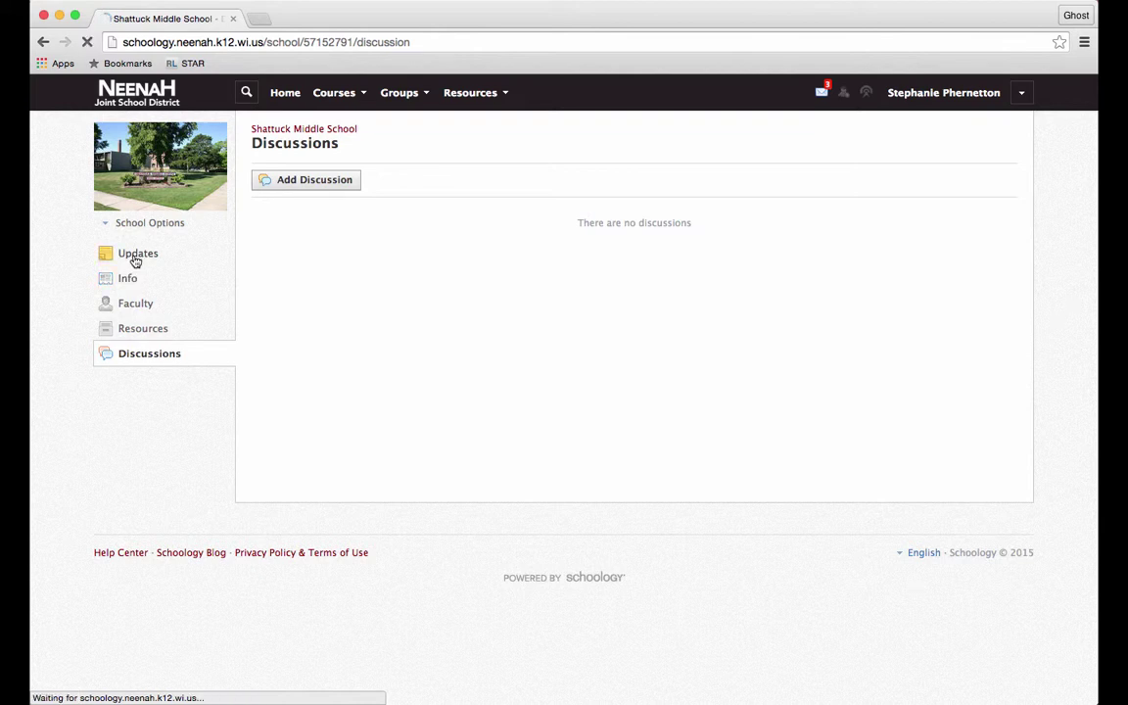
pyautogui.click(293, 197)
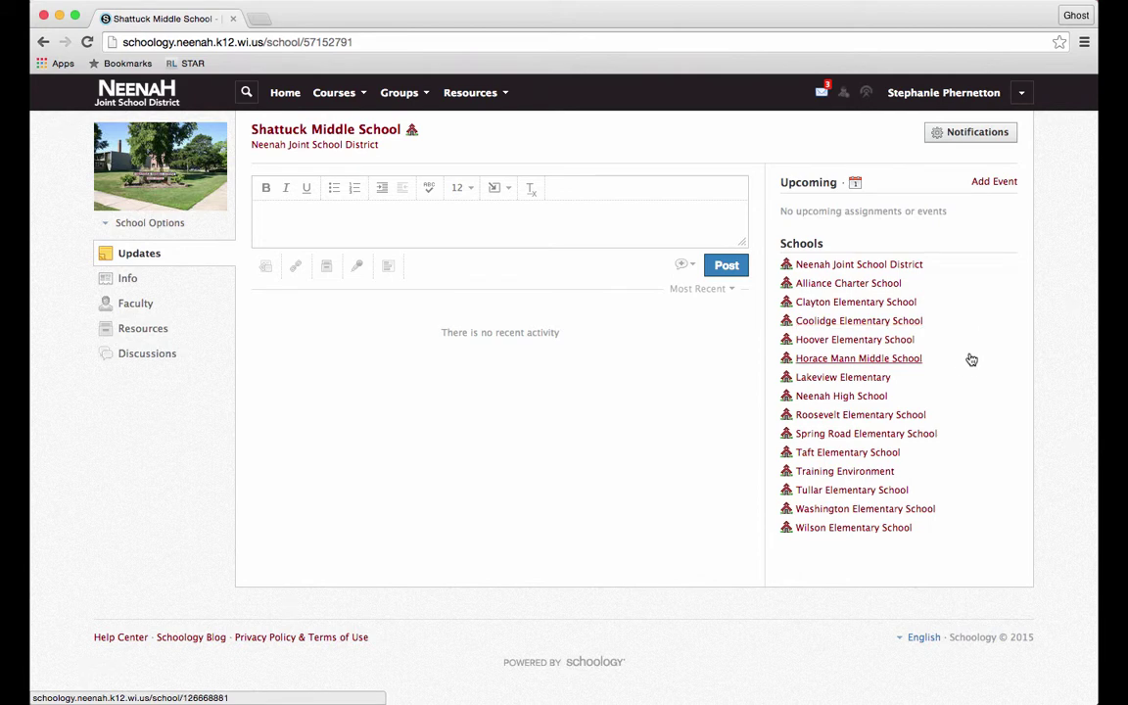
# - Open the Horace Mann Middle School page and examine its posted updates, attachments and media as examples
pyautogui.click(855, 361)
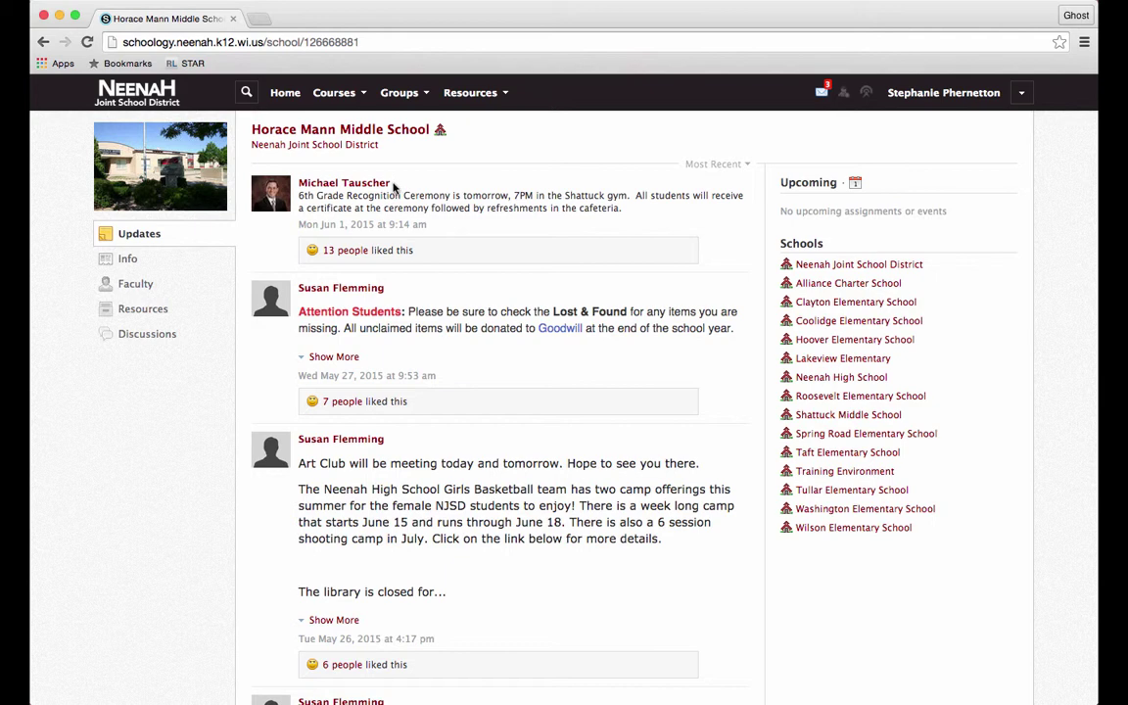
pyautogui.moveTo(316, 195); pyautogui.dragTo(546, 199)
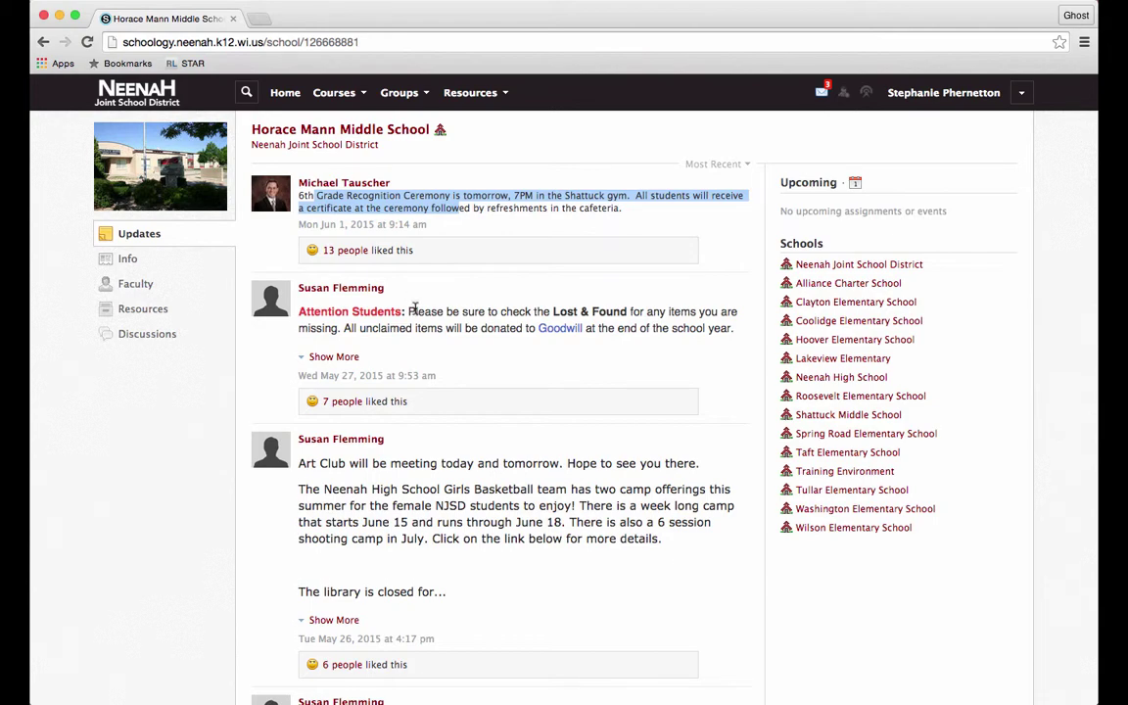
pyautogui.scroll(-10, 414, 311)
pyautogui.scroll(-5, 418, 324)
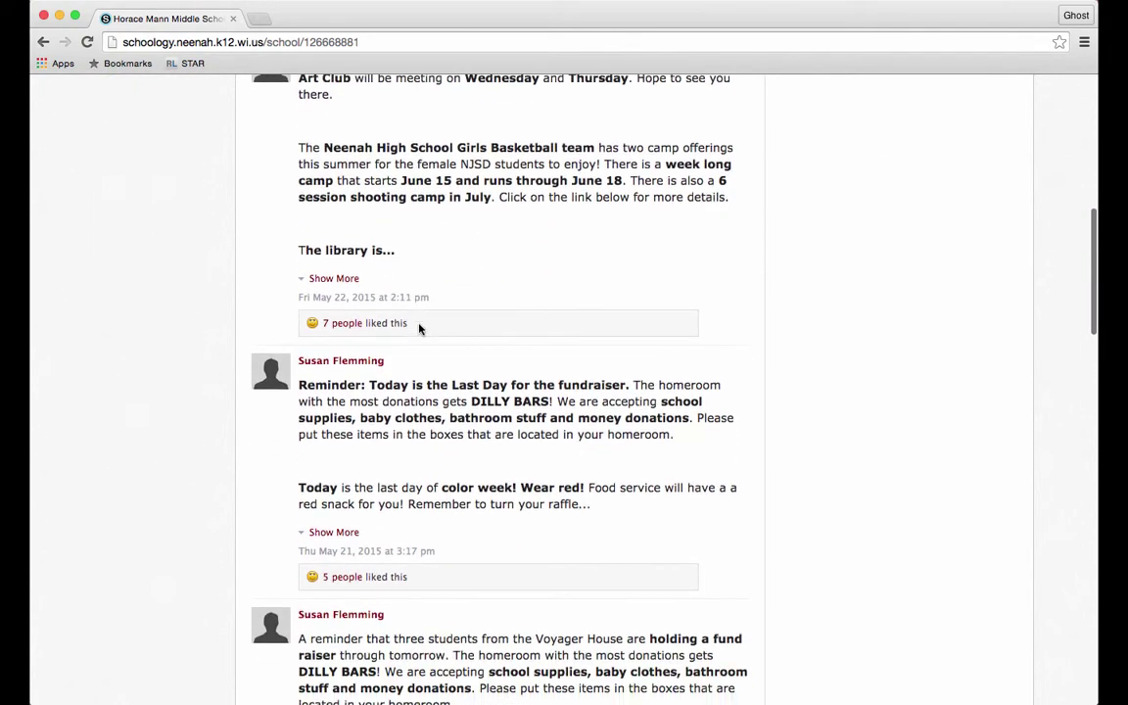
pyautogui.scroll(-3, 415, 348)
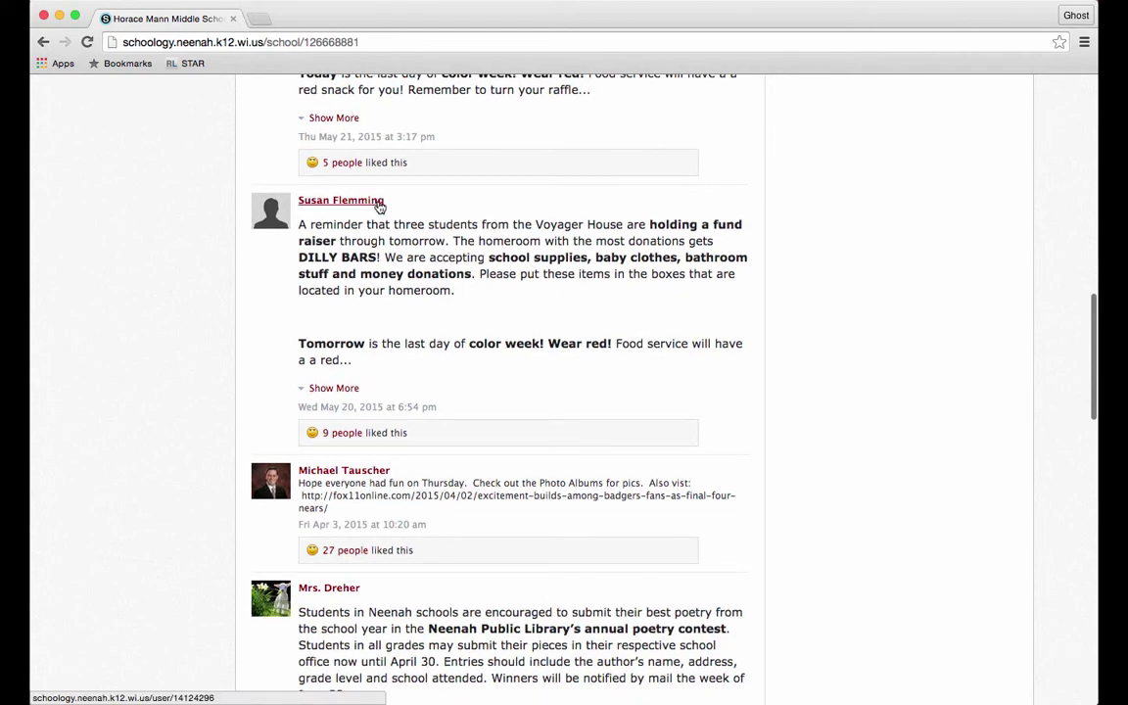
pyautogui.scroll(-8, 451, 272)
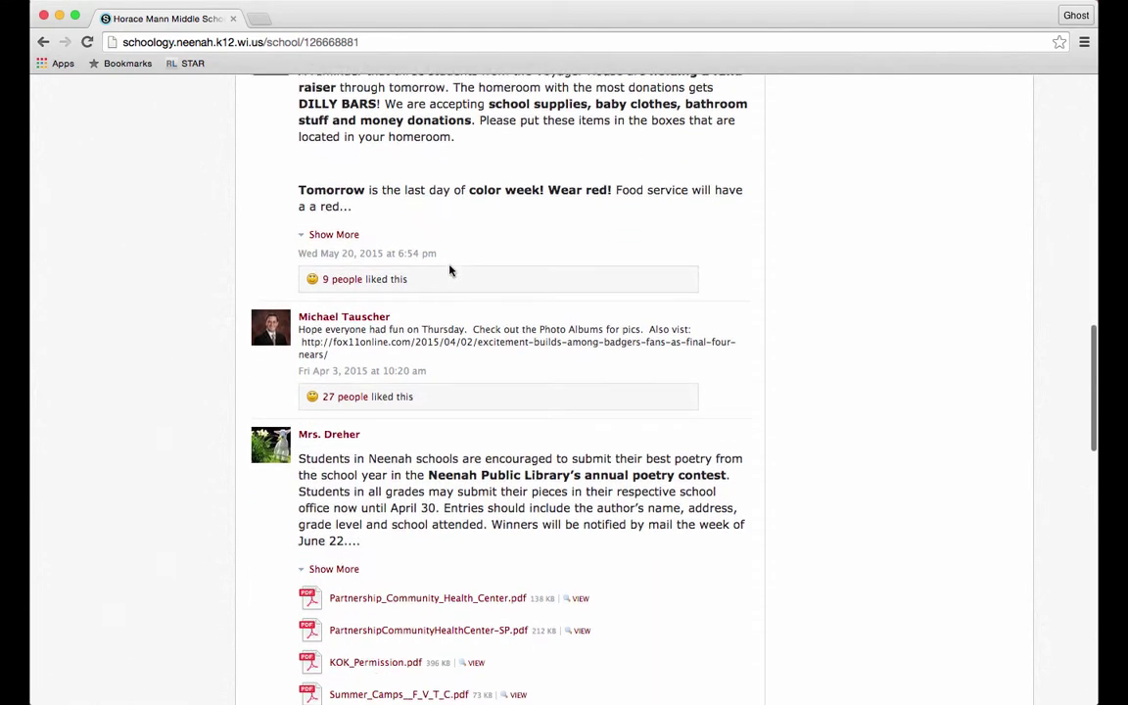
pyautogui.scroll(-1, 450, 274)
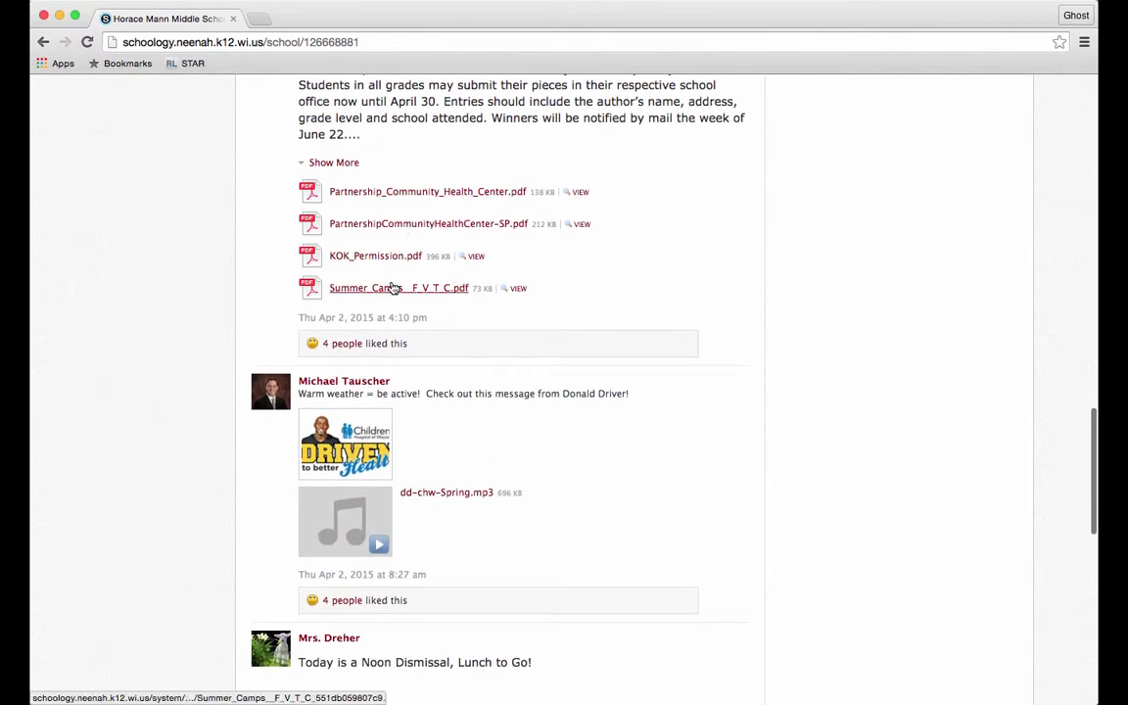
pyautogui.scroll(-3, 591, 336)
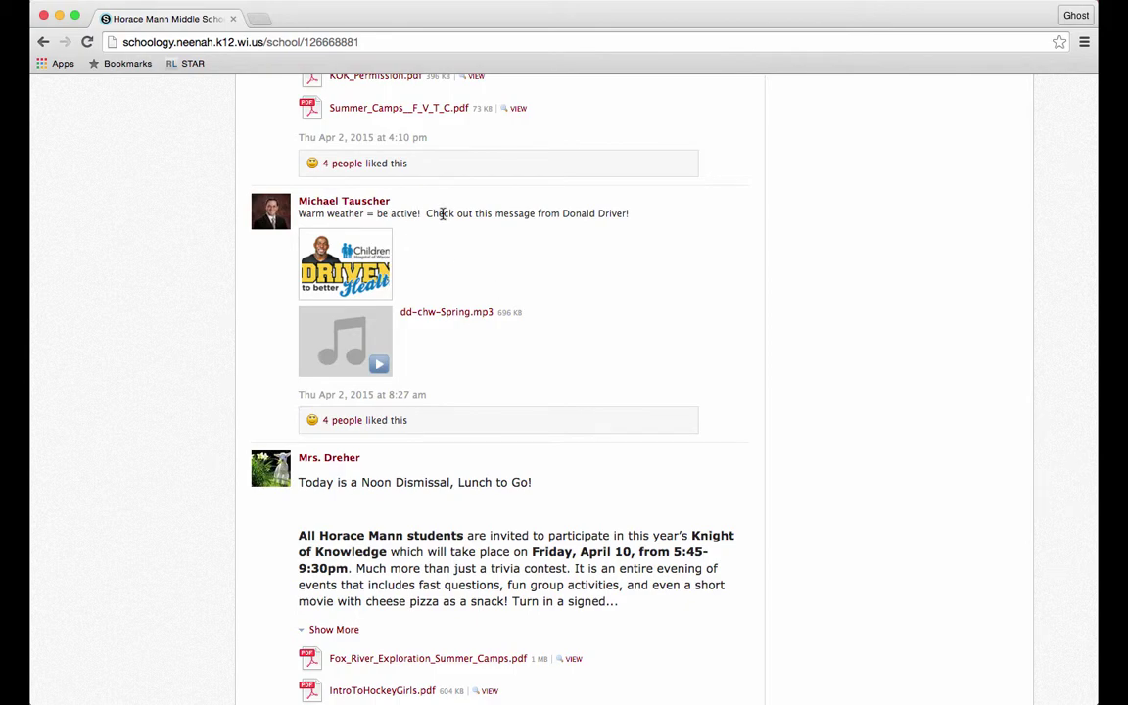
pyautogui.scroll(-15, 474, 302)
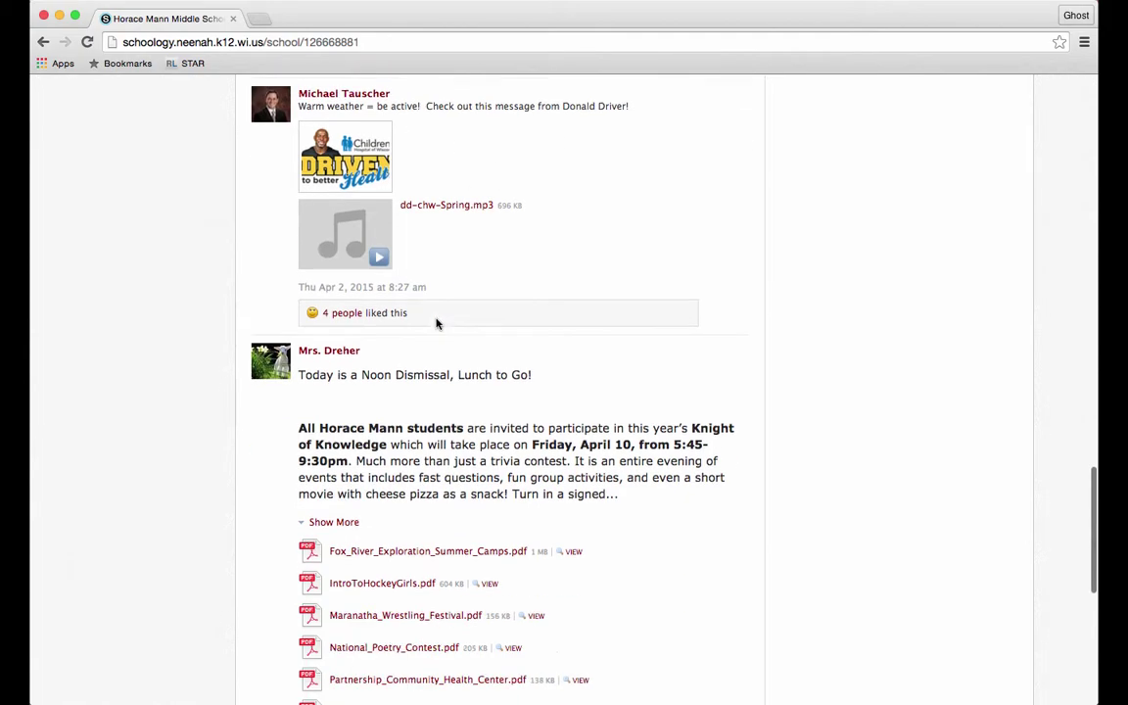
pyautogui.scroll(5, 459, 318)
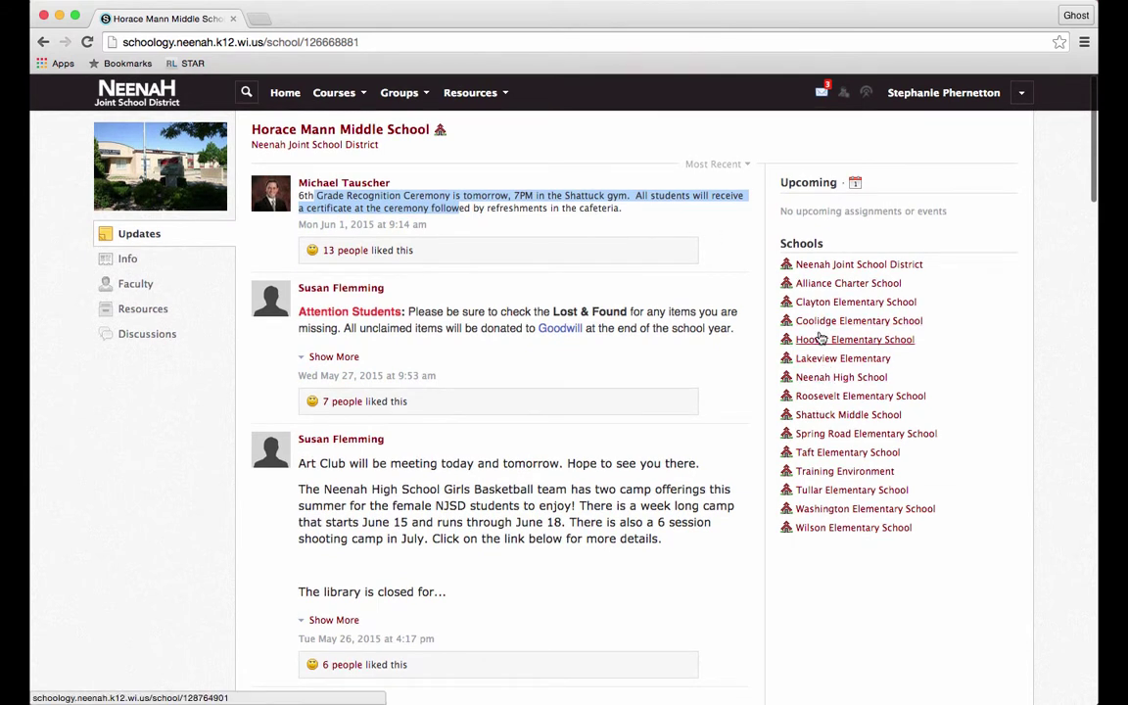
# - Return to the Shattuck Middle School page and open its school information for editing
pyautogui.click(819, 416)
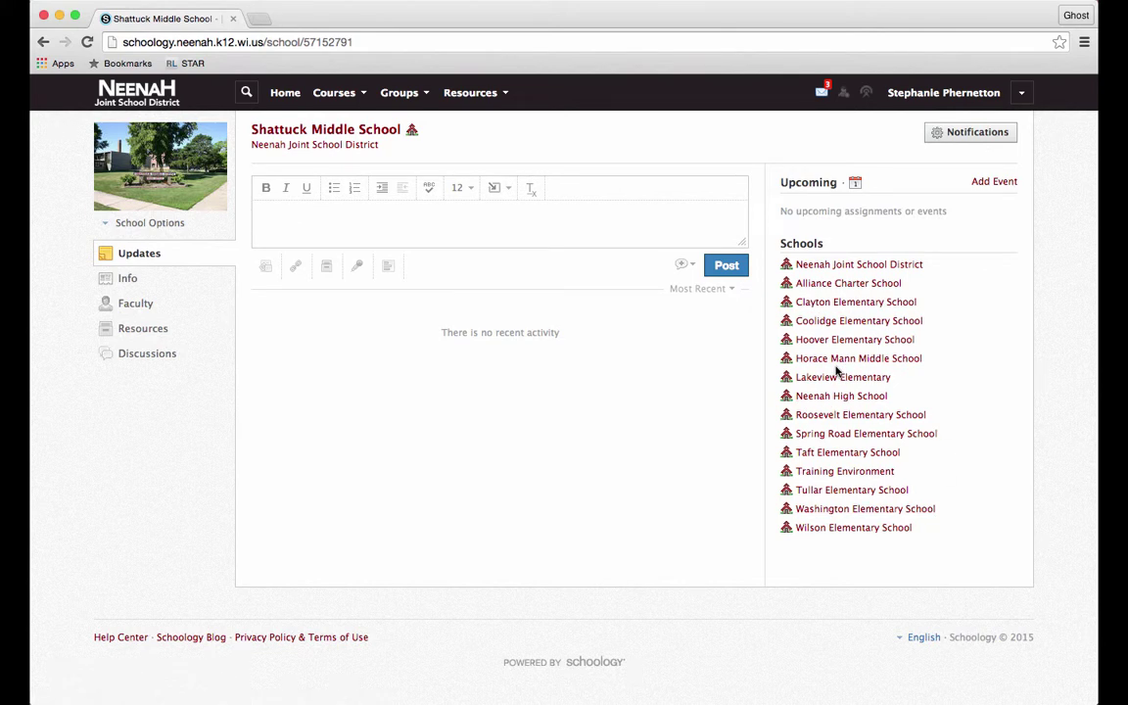
pyautogui.click(485, 216)
pyautogui.click(151, 224)
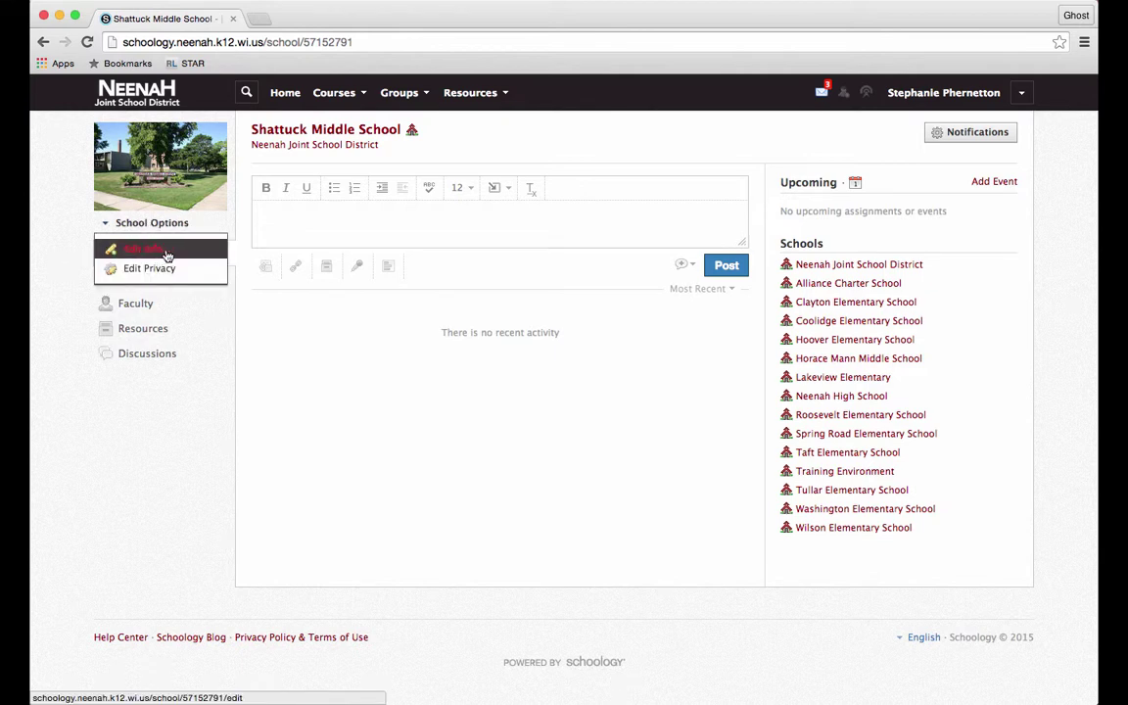
pyautogui.click(168, 253)
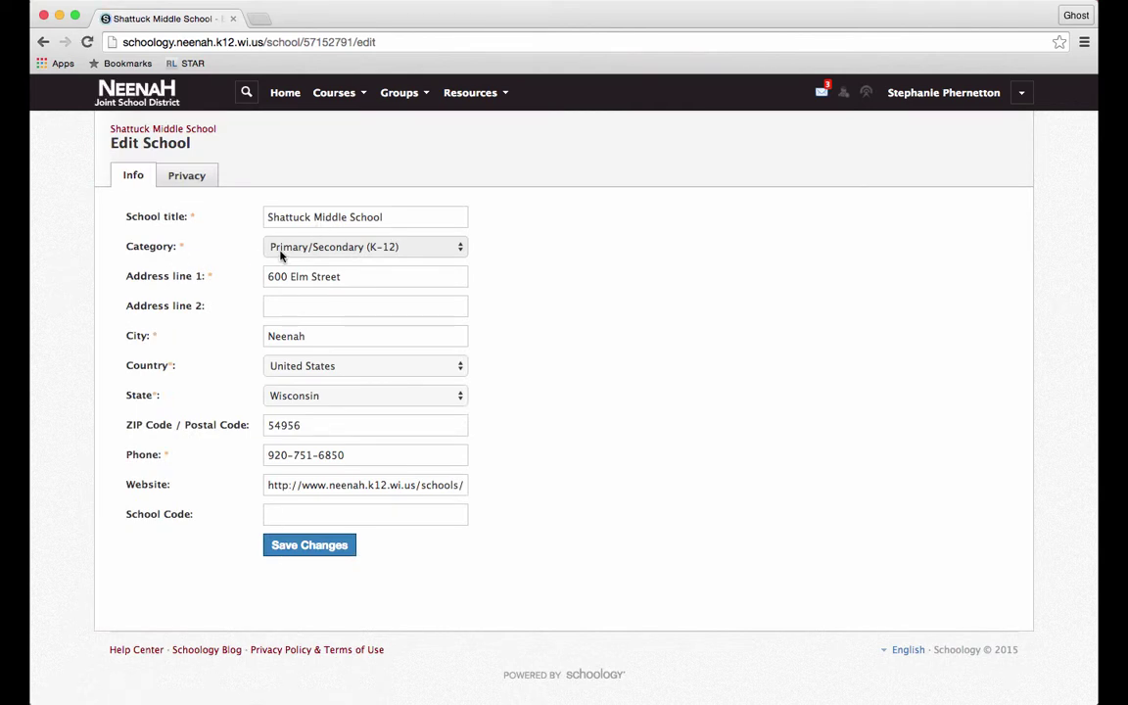
# - Review the school's privacy settings, including the parent/visitor and search settings
pyautogui.click(171, 177)
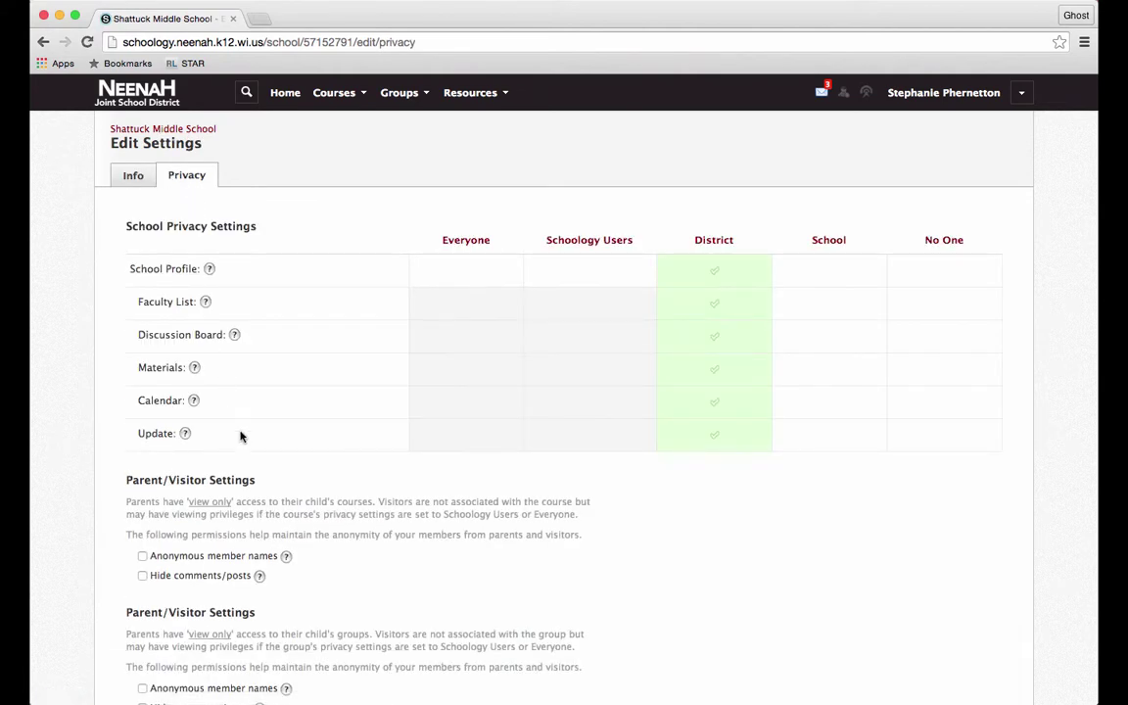
pyautogui.scroll(-3, 242, 432)
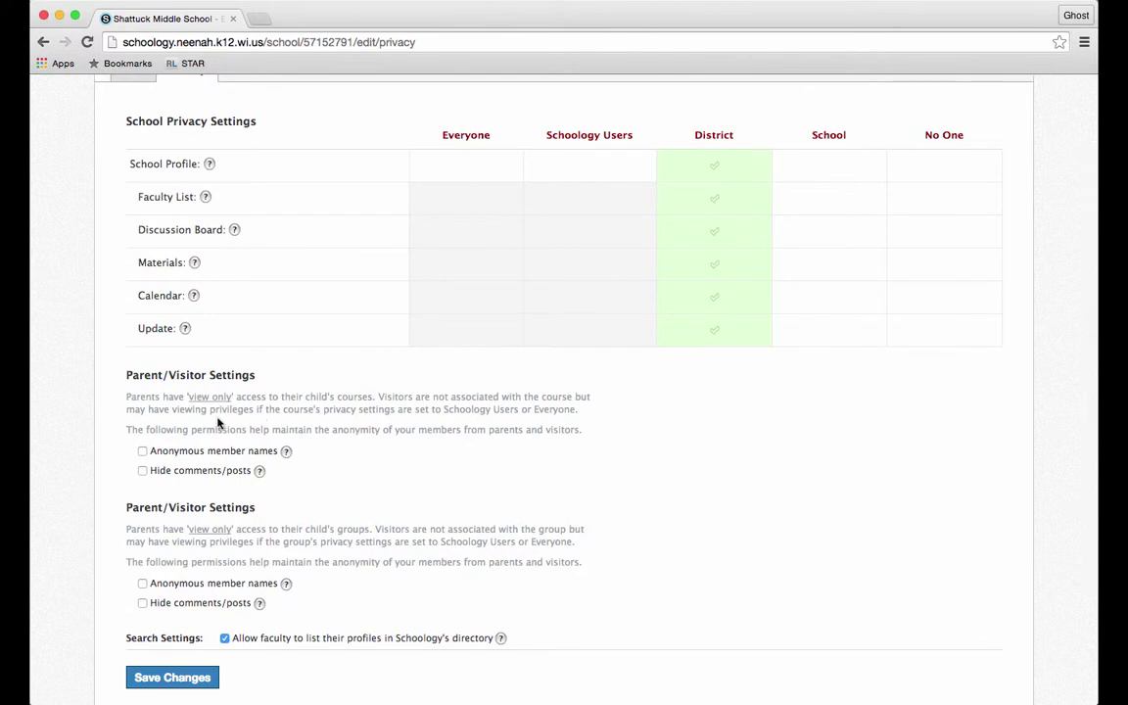
pyautogui.scroll(3, 220, 423)
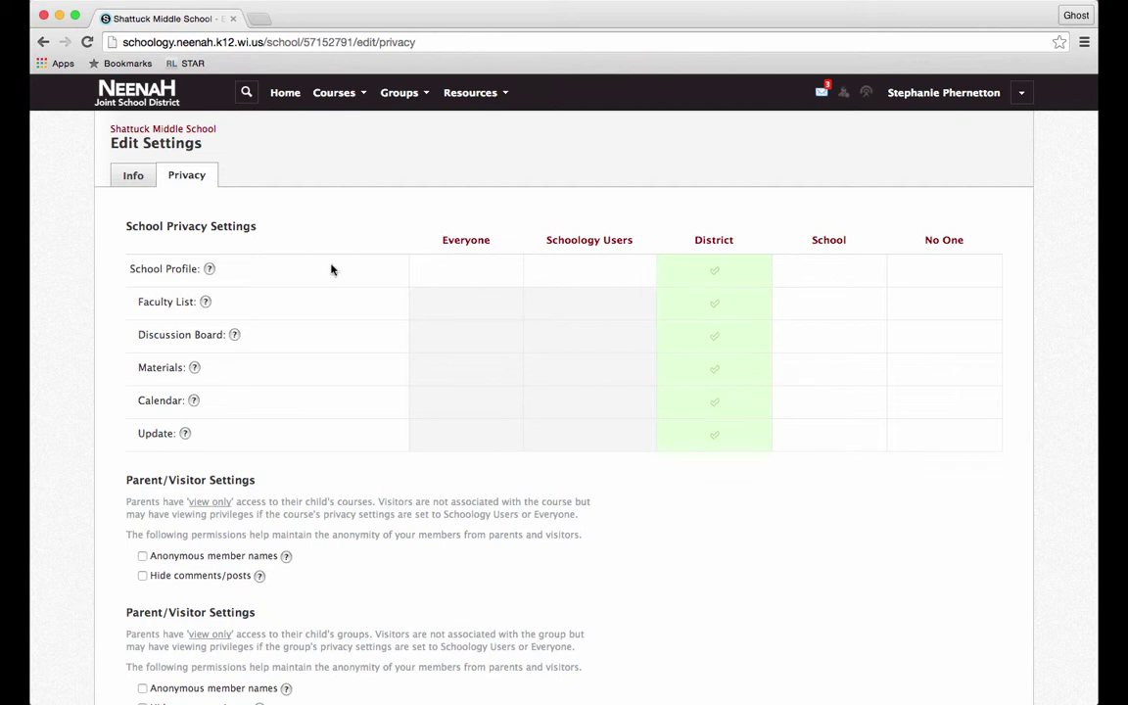
# - Try Everyone access for School Profile and Update, and set School Profile back to District
pyautogui.click(467, 274)
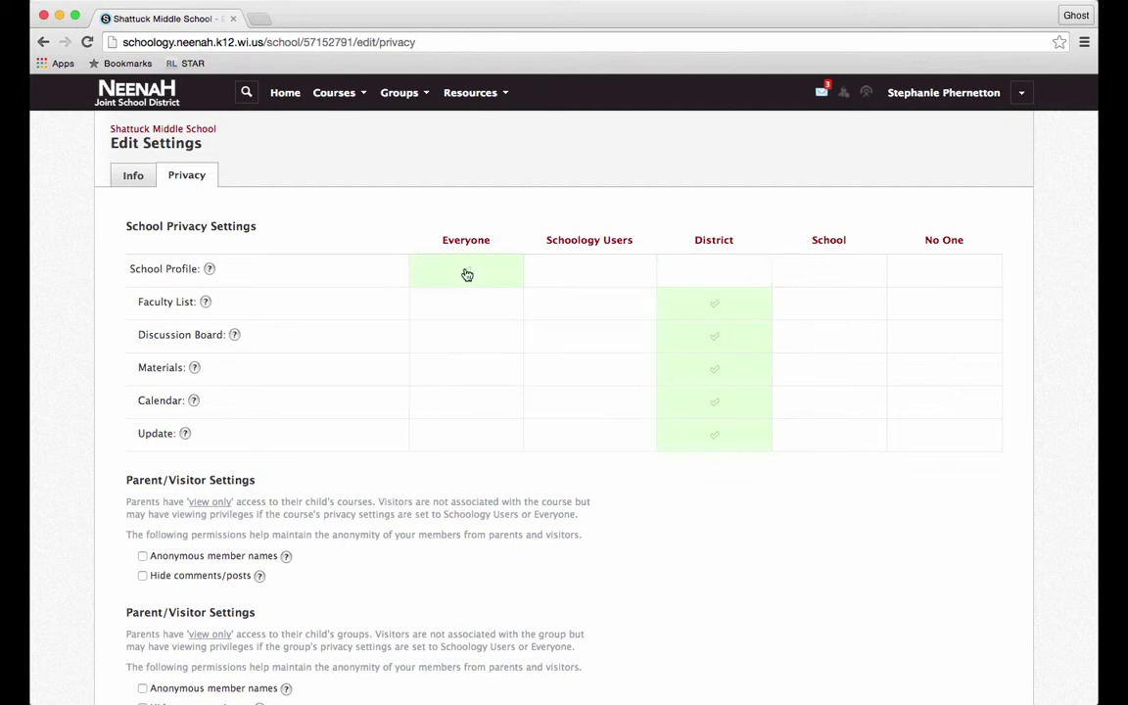
pyautogui.click(467, 446)
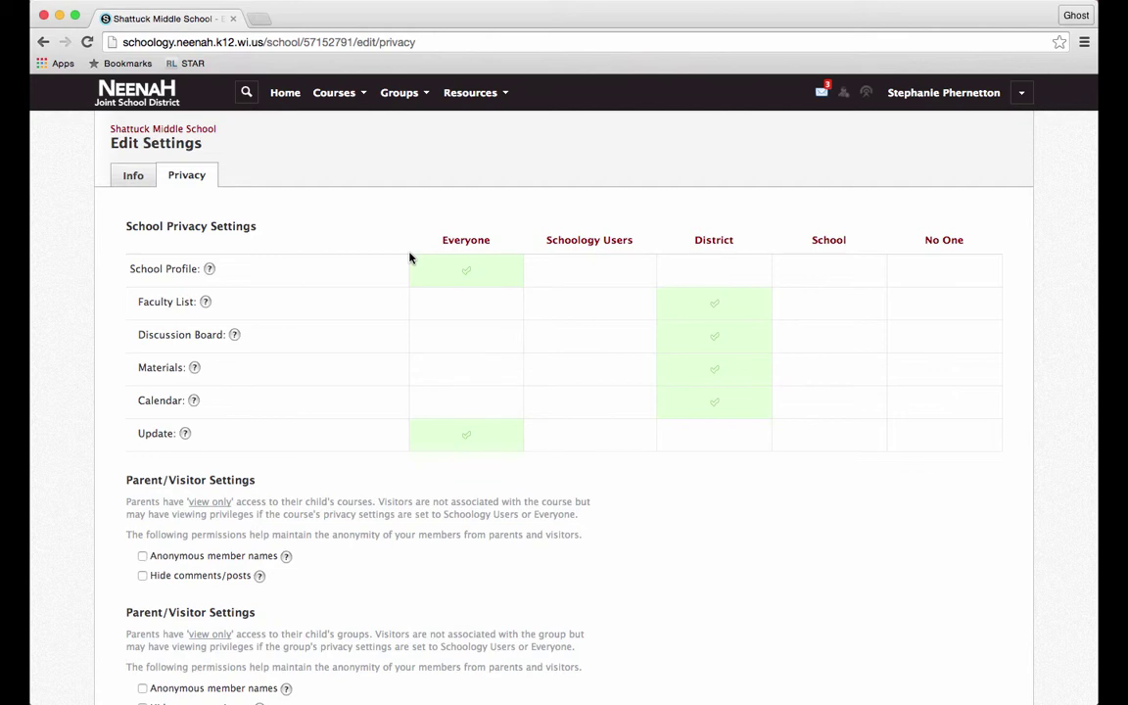
pyautogui.scroll(-5, 409, 258)
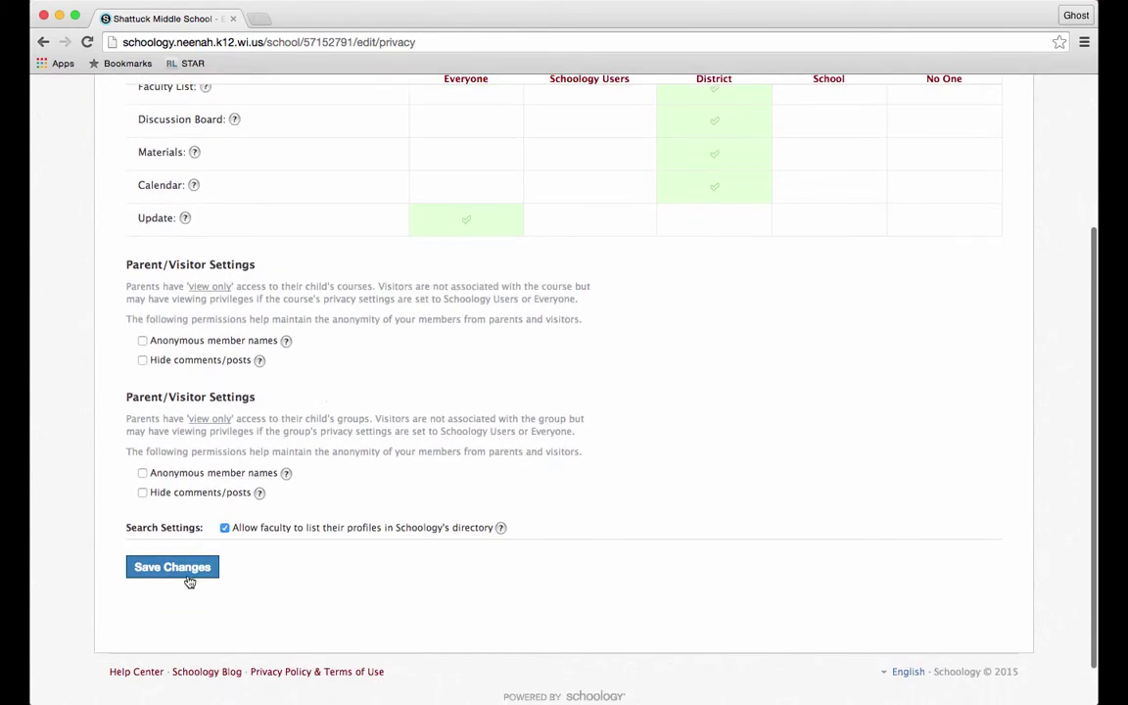
pyautogui.scroll(5, 186, 574)
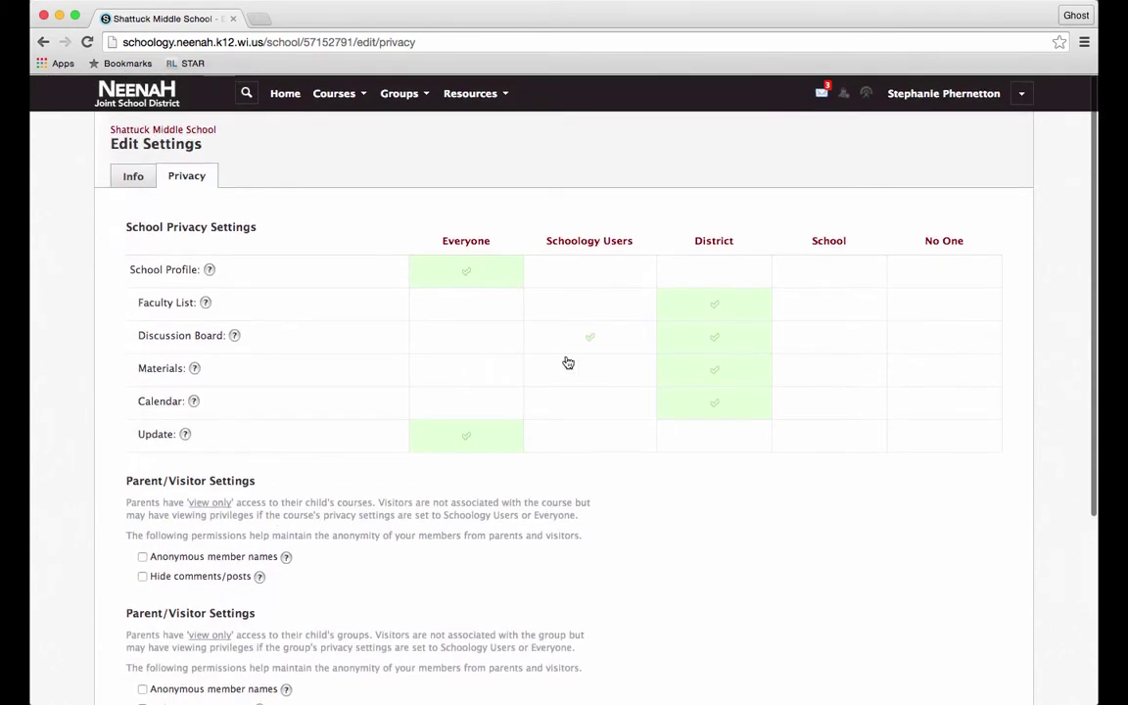
pyautogui.click(703, 272)
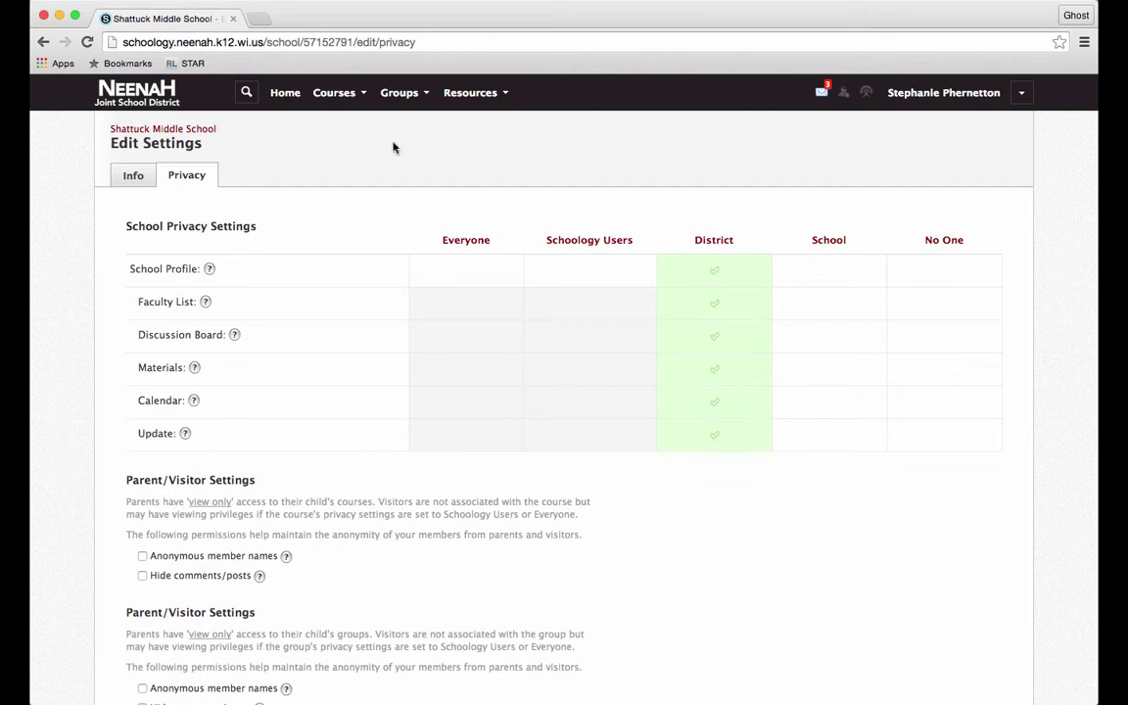
# - Start a new update on the Shattuck Middle School page and check its Twitter and Facebook sharing options
pyautogui.click(174, 130)
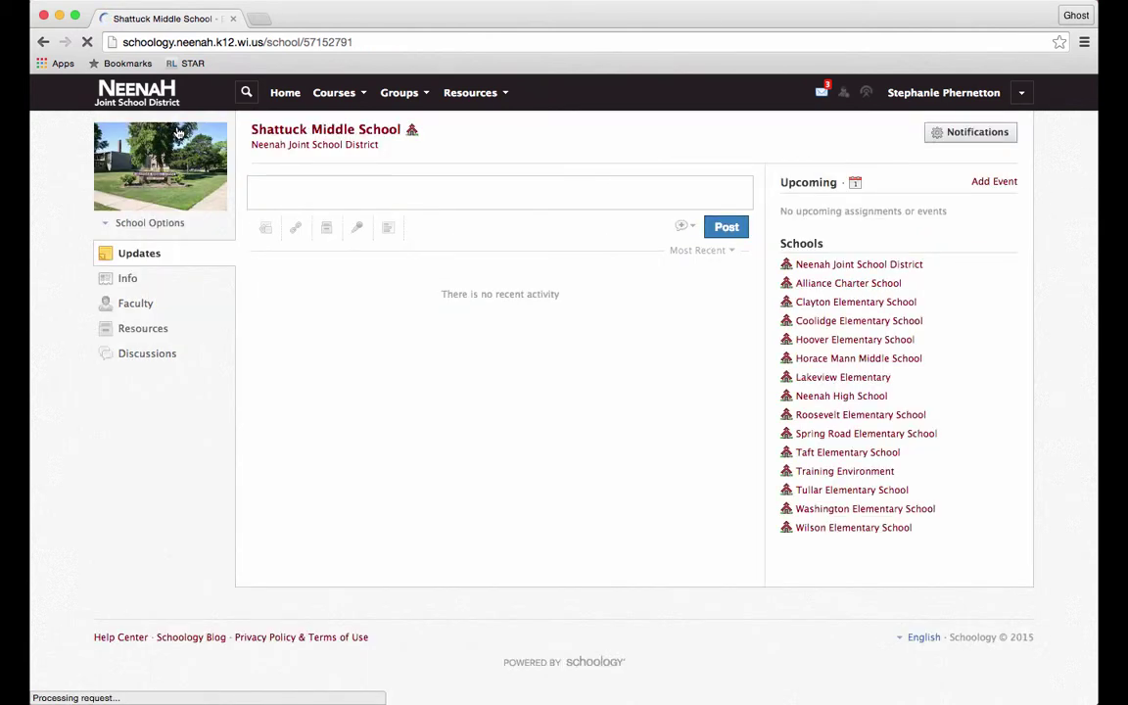
pyautogui.click(283, 185)
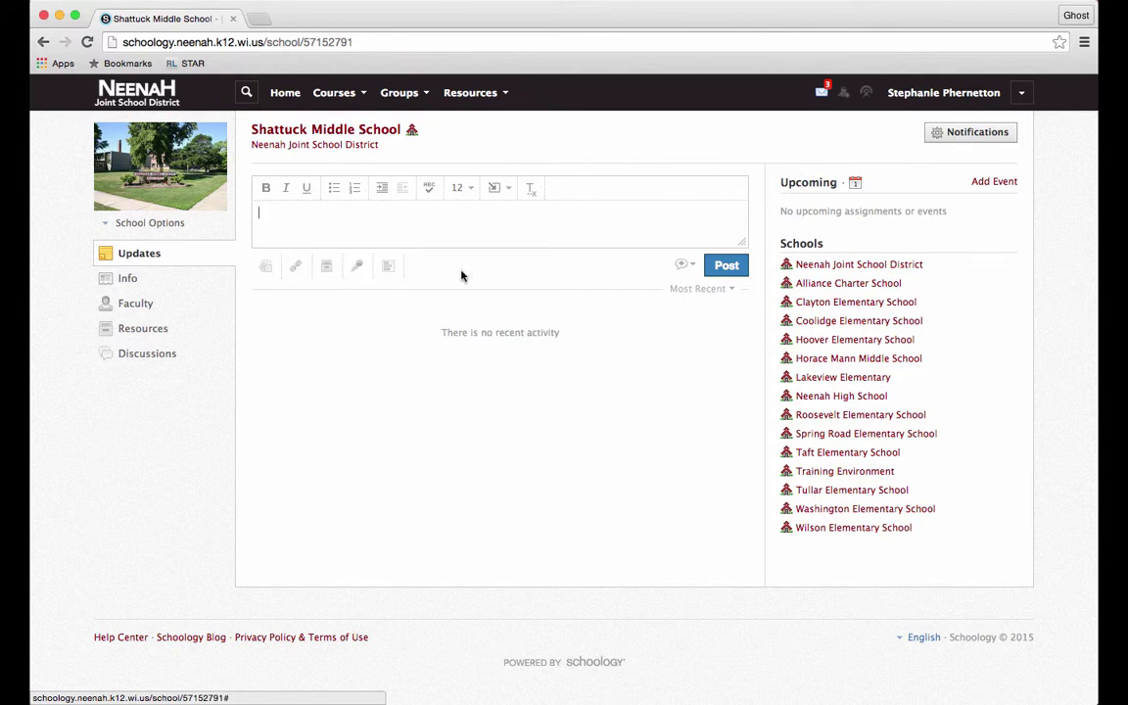
pyautogui.click(687, 267)
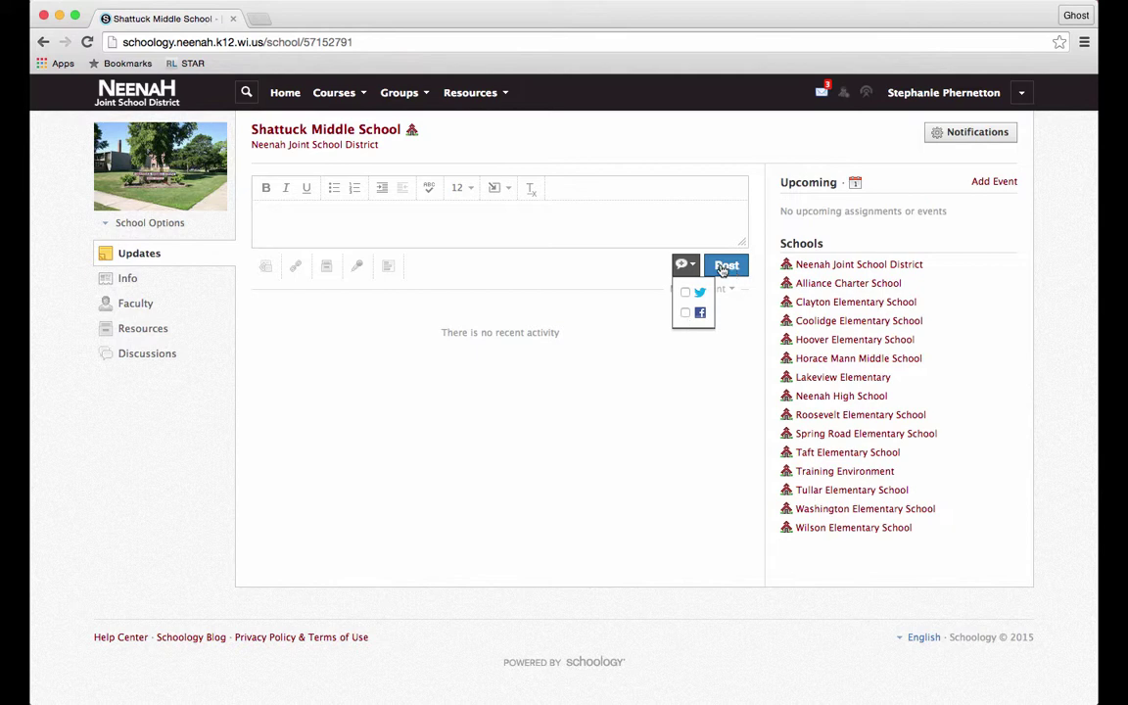
pyautogui.click(634, 262)
pyautogui.click(273, 225)
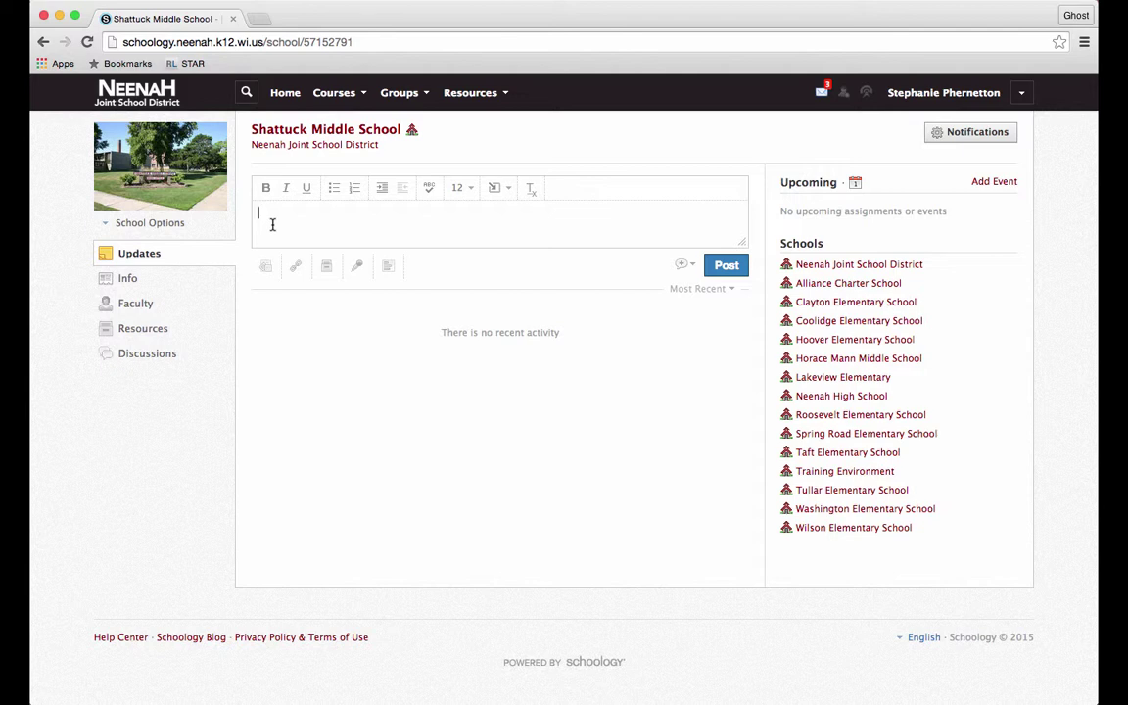